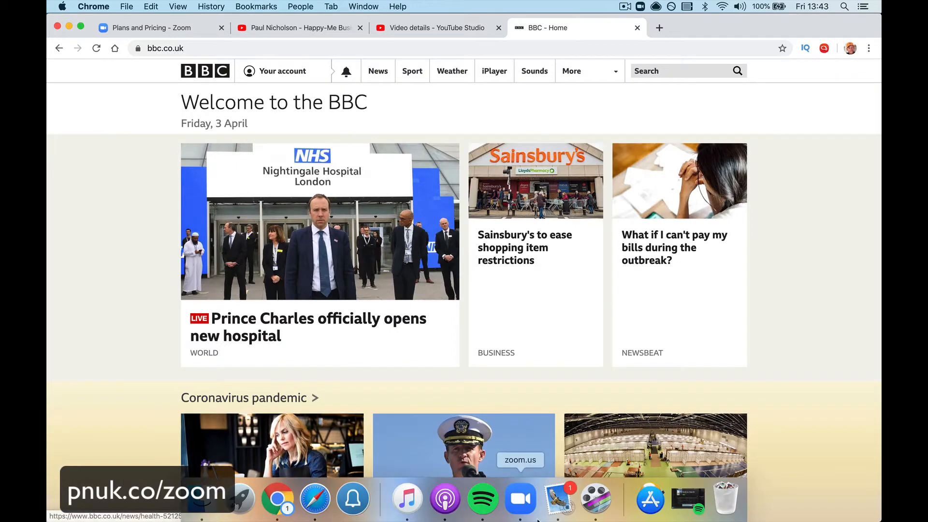
Close the BBC, YouTube Studio video details and YouTube channel pages, keeping only the Zoom pricing page open.
click(638, 28)
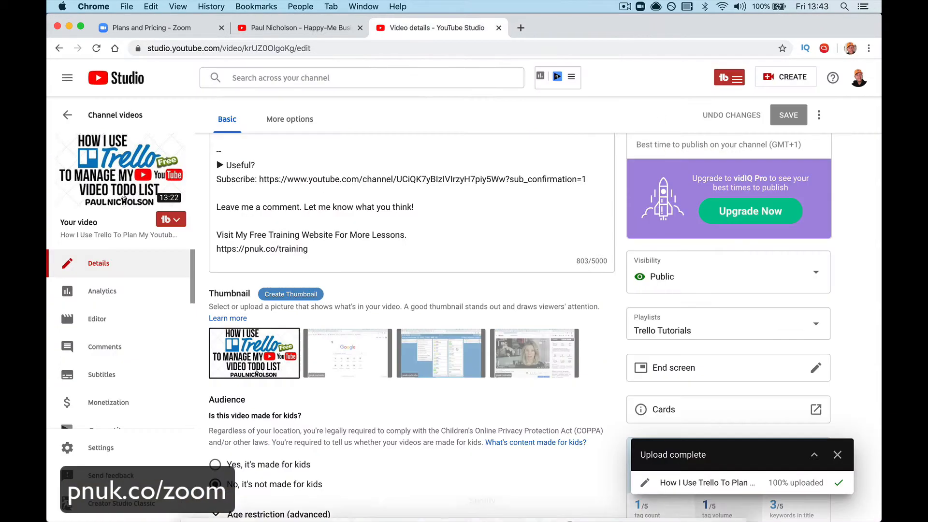
click(498, 28)
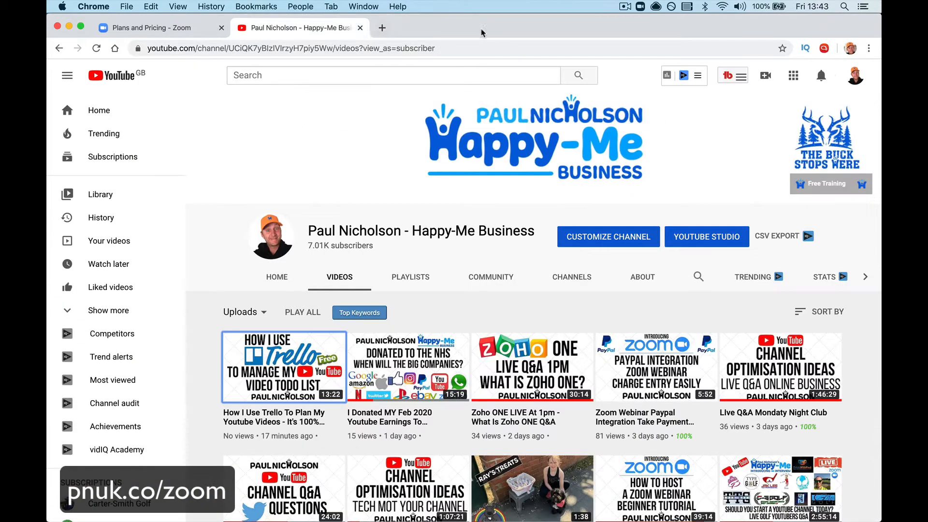
click(360, 28)
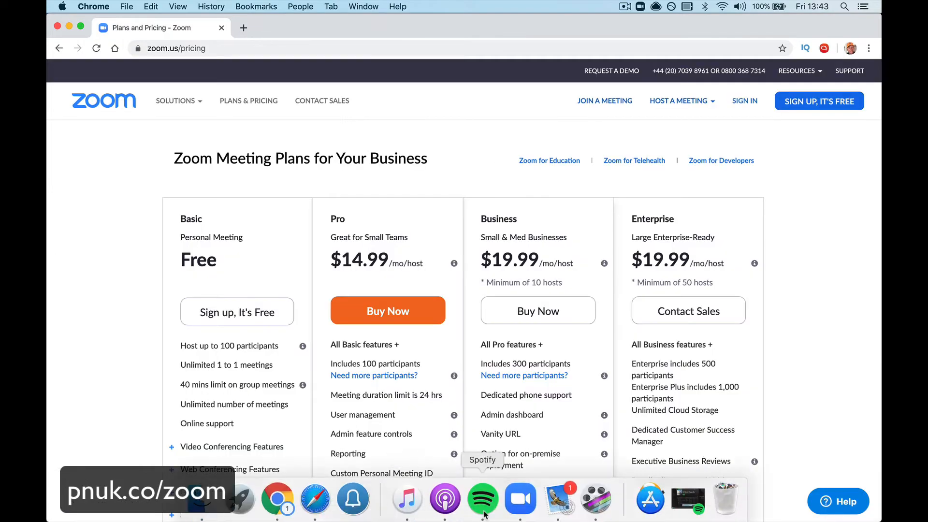
click(519, 500)
key(ctrl+Up)
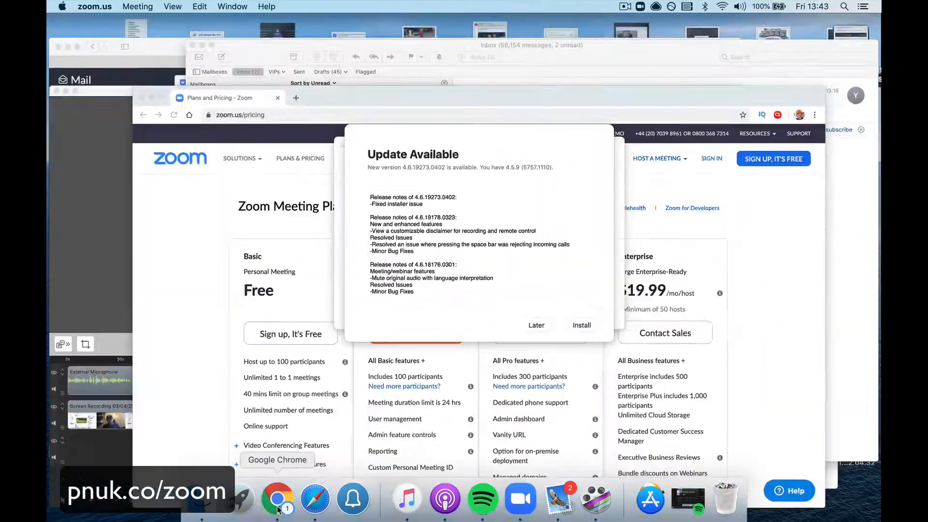
click(277, 498)
Open the YouTube home page in a new browser tab.
click(237, 49)
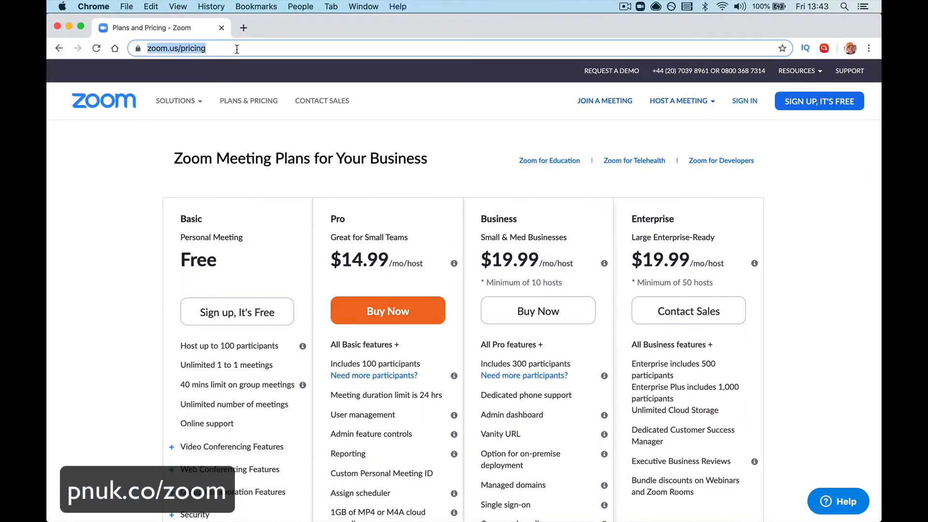
key(super+t)
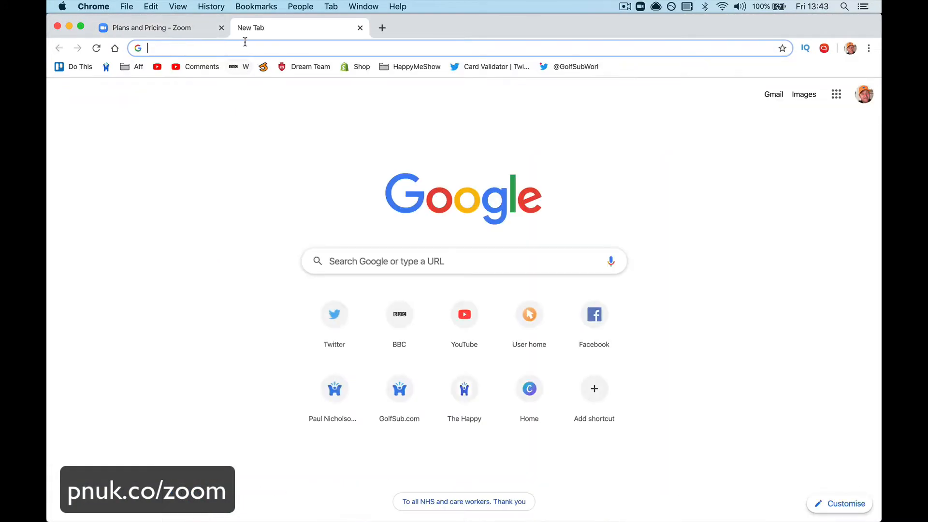
text(you)
key(Return)
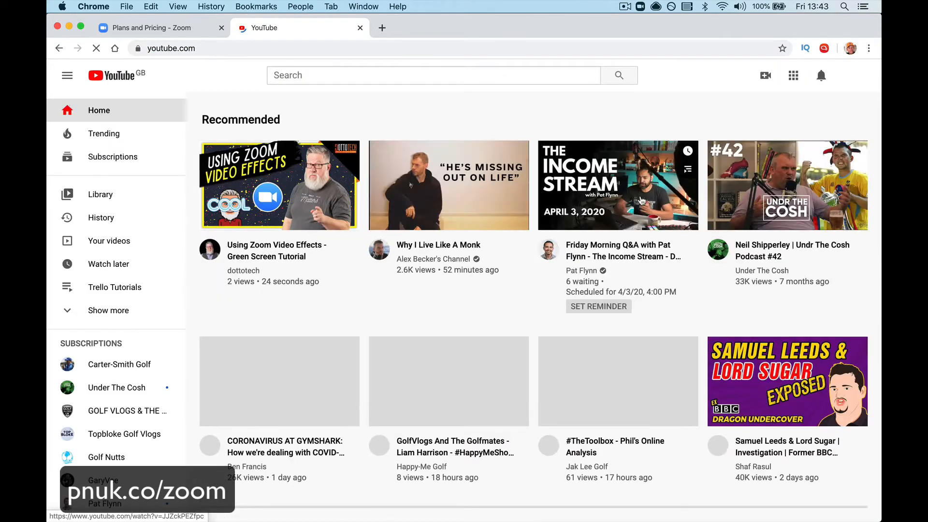
Start a new YouTube live stream without copying the previous stream's settings, and title it "Zoom Meeting Youtube".
click(766, 75)
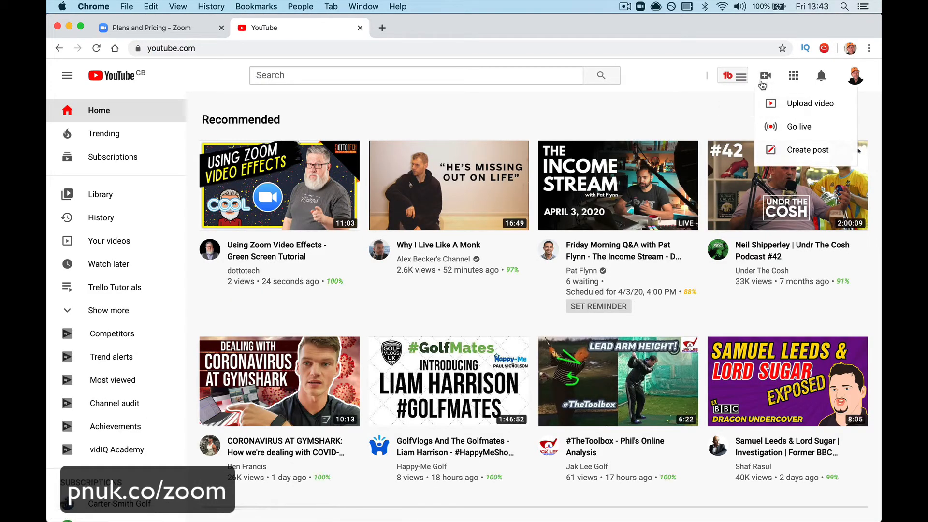
click(764, 128)
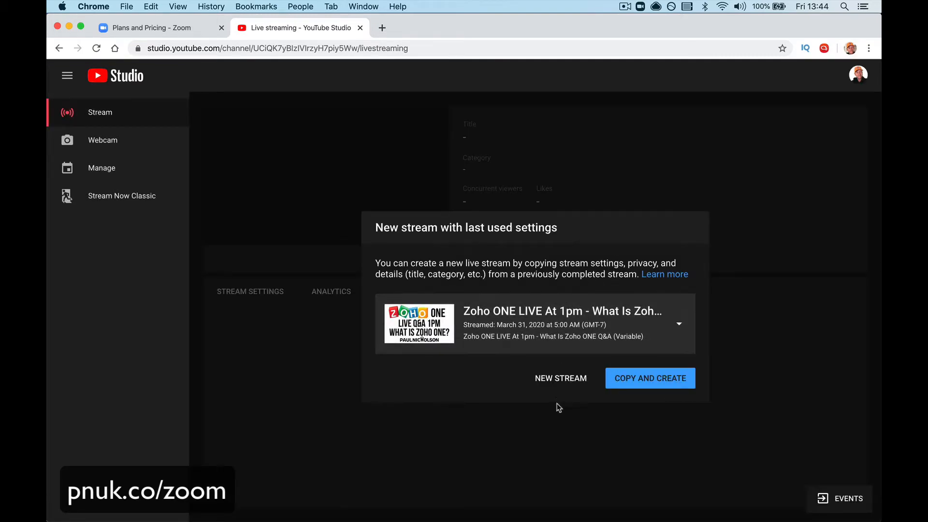
click(558, 380)
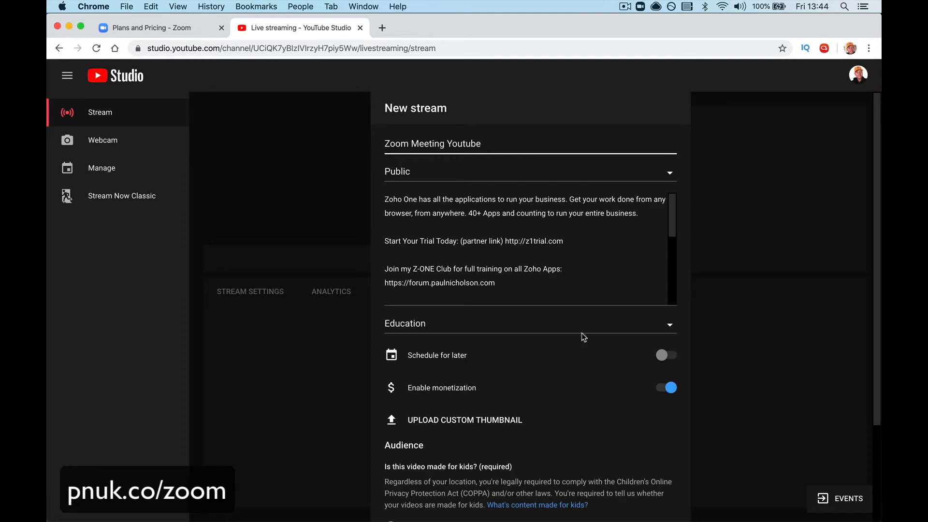
Set the new stream's visibility to Unlisted.
click(561, 177)
click(556, 188)
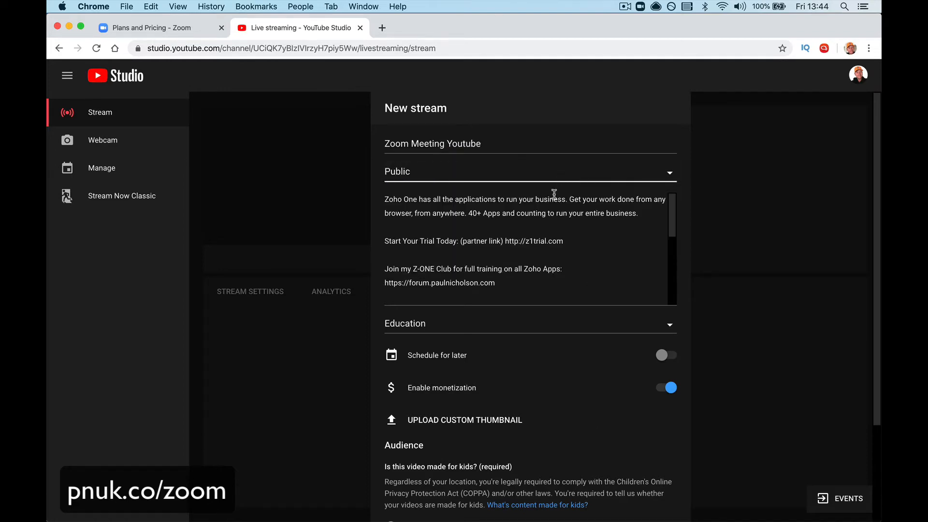
click(555, 184)
click(553, 179)
click(545, 177)
click(530, 231)
Upload the Trello video to-do list image as the custom thumbnail and create the stream.
scroll(570, 385, down, 5)
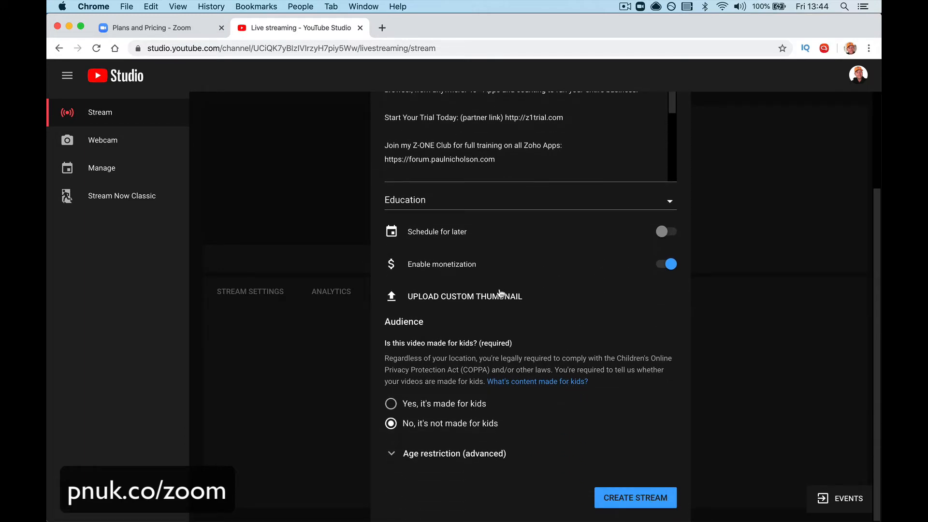
click(496, 298)
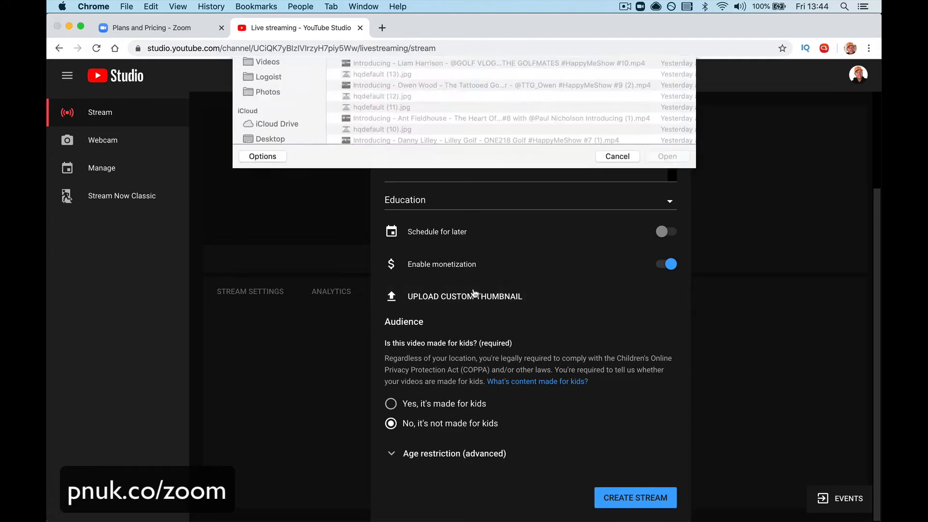
double_click(442, 102)
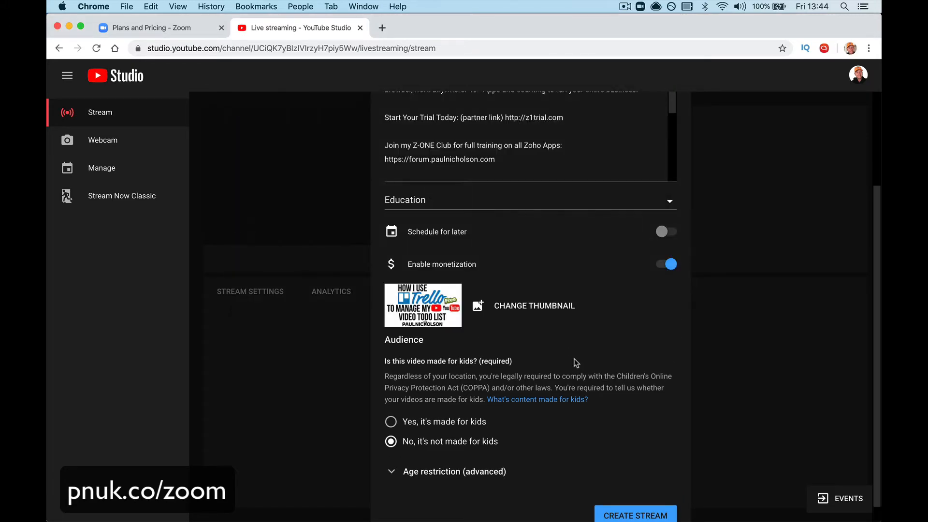
scroll(619, 416, down, 1)
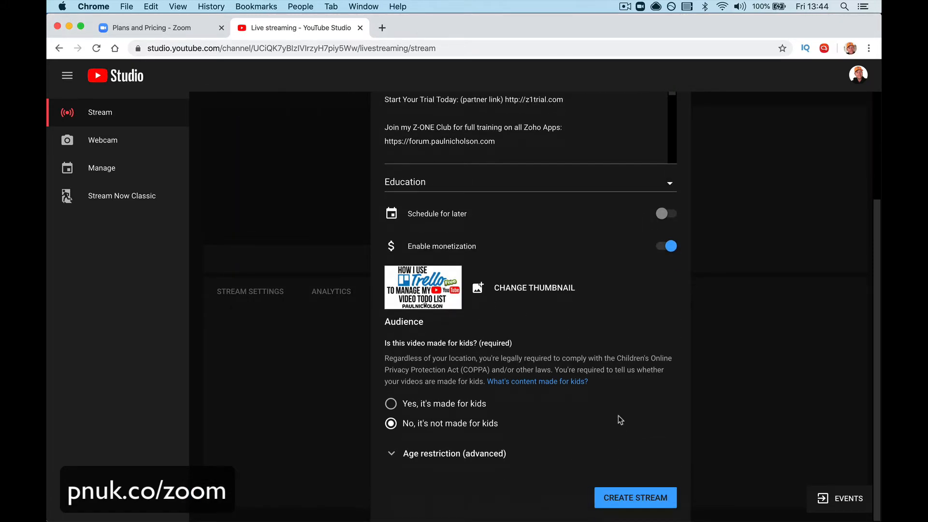
click(631, 489)
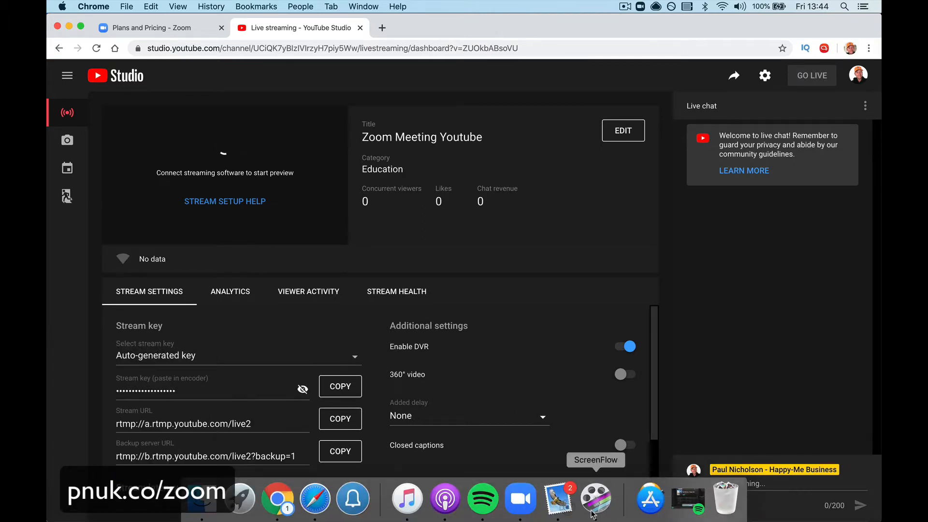
Switch to the Zoom meeting and choose to go live on a custom live streaming service.
click(532, 509)
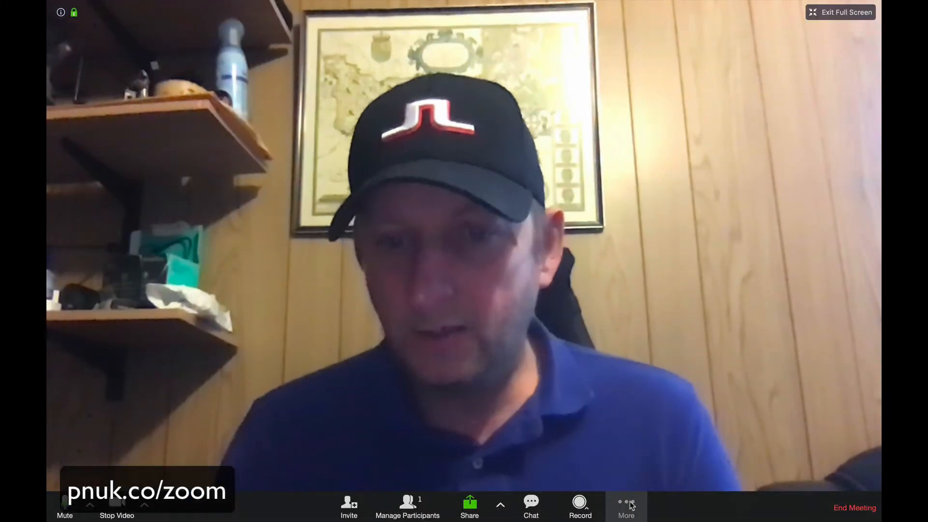
click(625, 502)
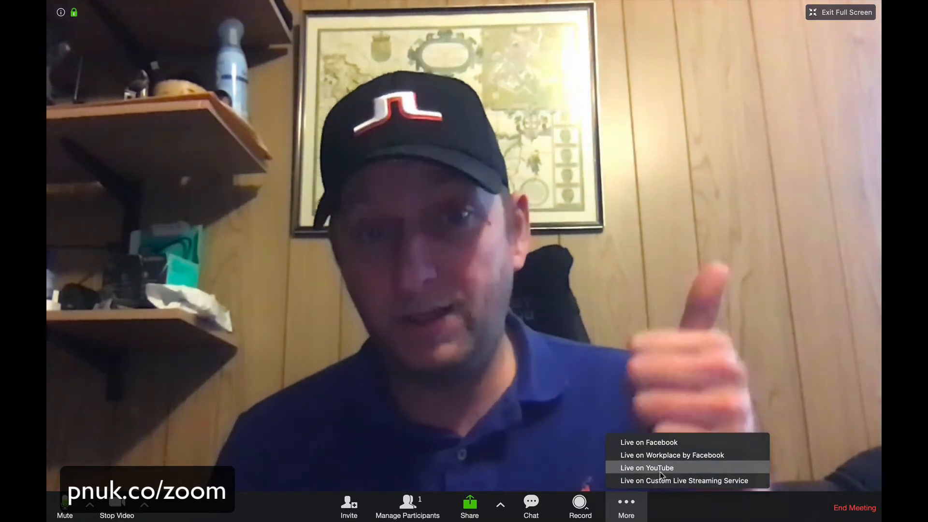
click(661, 481)
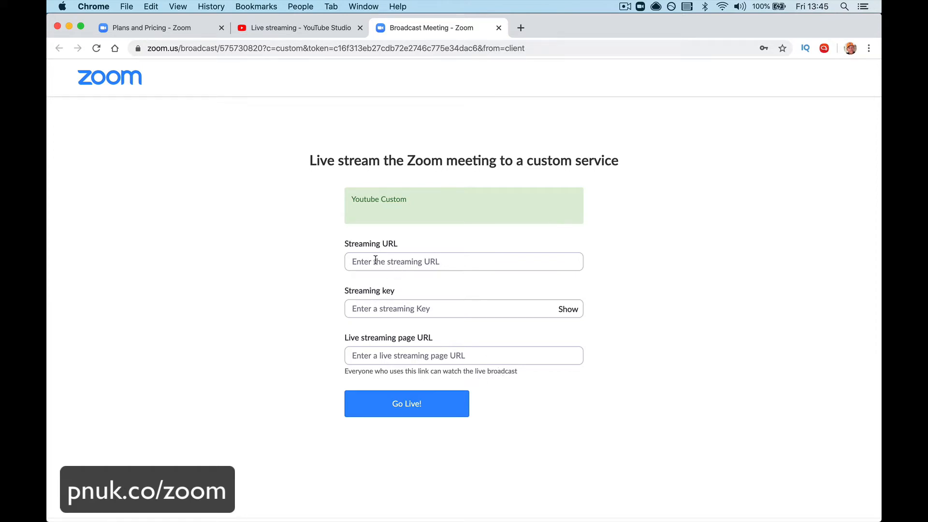
Copy the stream URL rtmp://a.rtmp.youtube.com/live2 from YouTube Studio into Zoom's Streaming URL field.
click(290, 27)
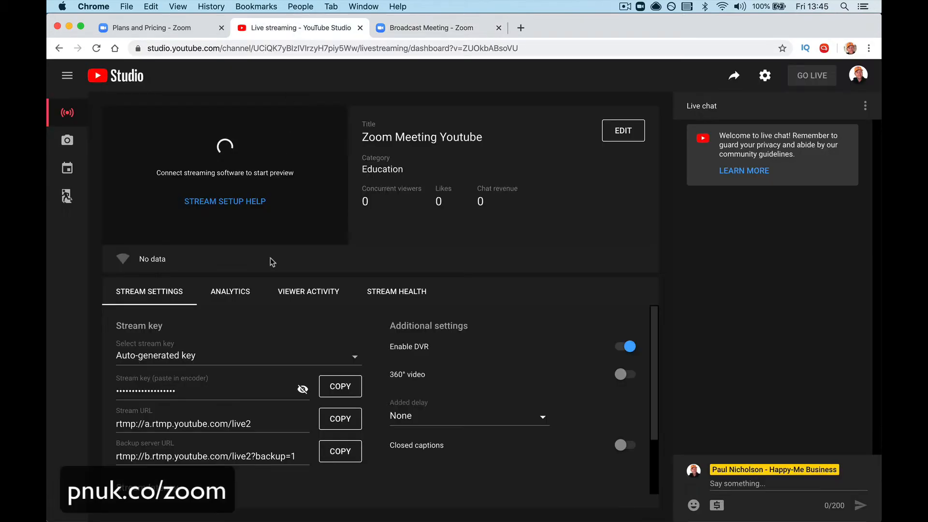
click(339, 417)
click(430, 28)
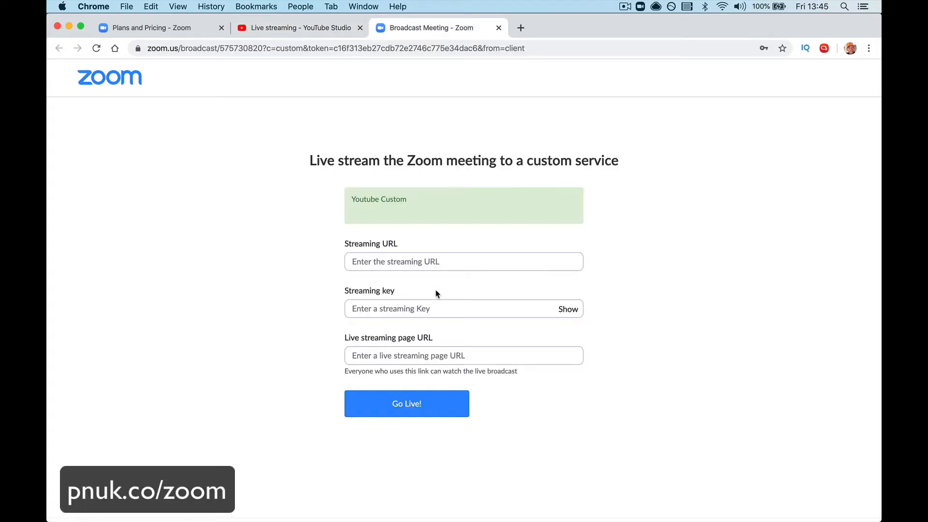
click(385, 256)
key(super+v)
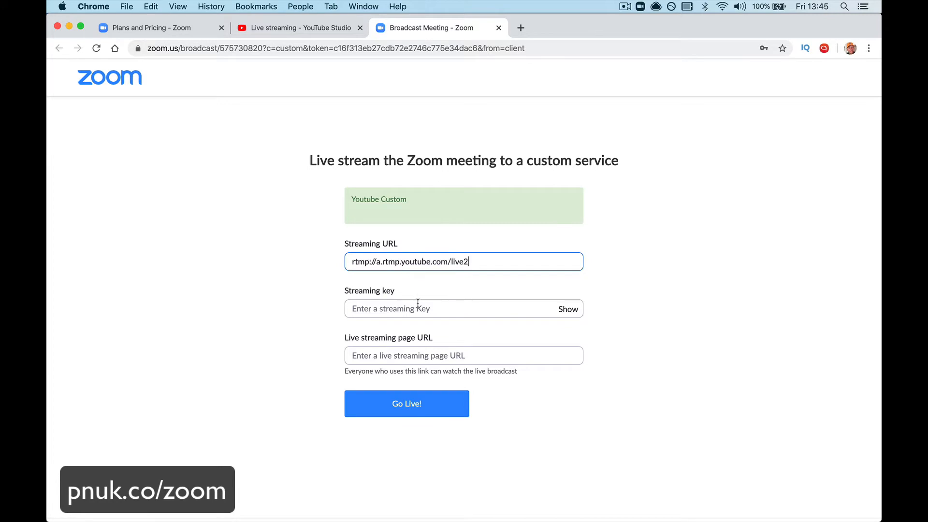
Copy the stream key from YouTube Studio and paste it into Zoom's Streaming key field.
click(416, 308)
click(312, 27)
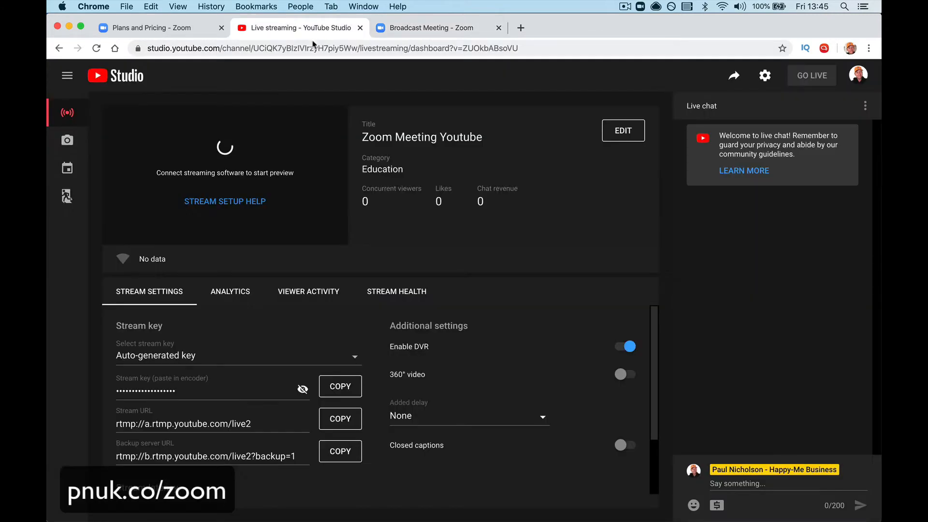
click(340, 386)
click(303, 389)
click(303, 389)
click(410, 29)
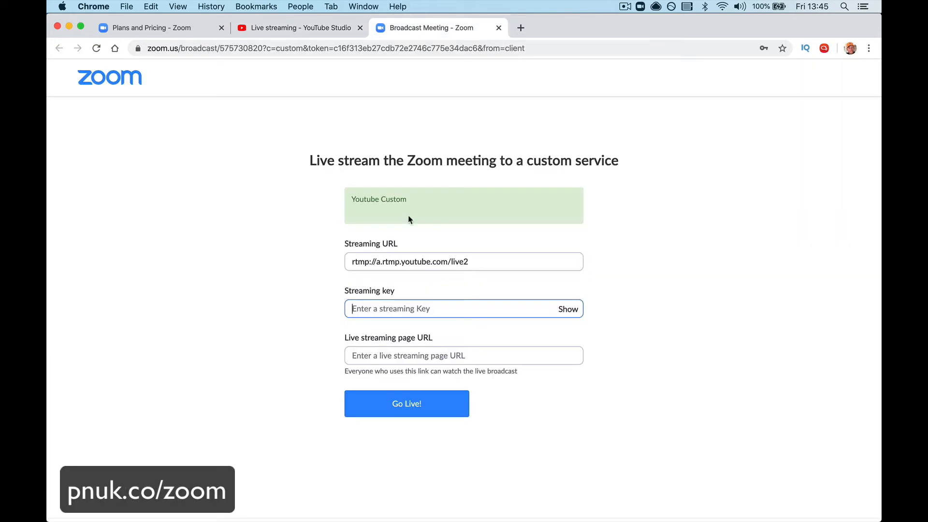
click(371, 305)
key(super+v)
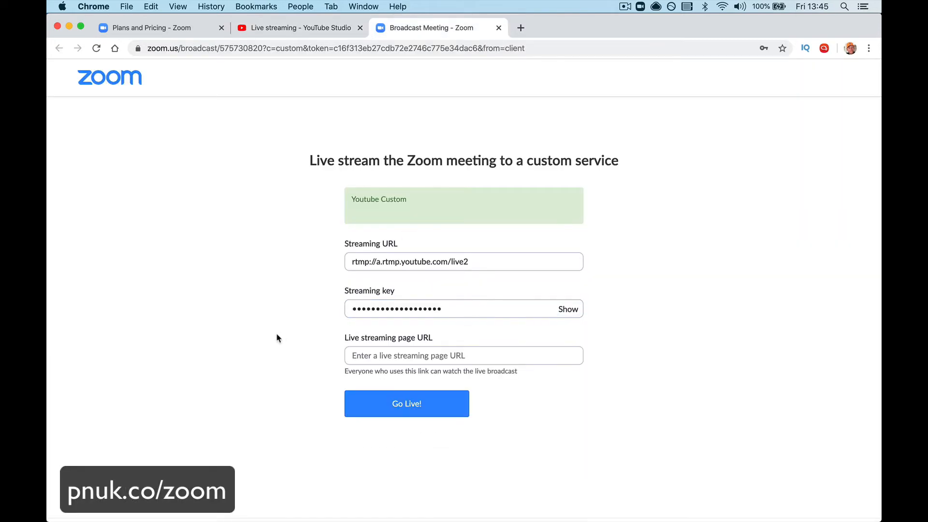
click(450, 312)
click(282, 353)
Copy the YouTube stream's share link and paste it into Zoom's Live streaming page URL field.
click(310, 34)
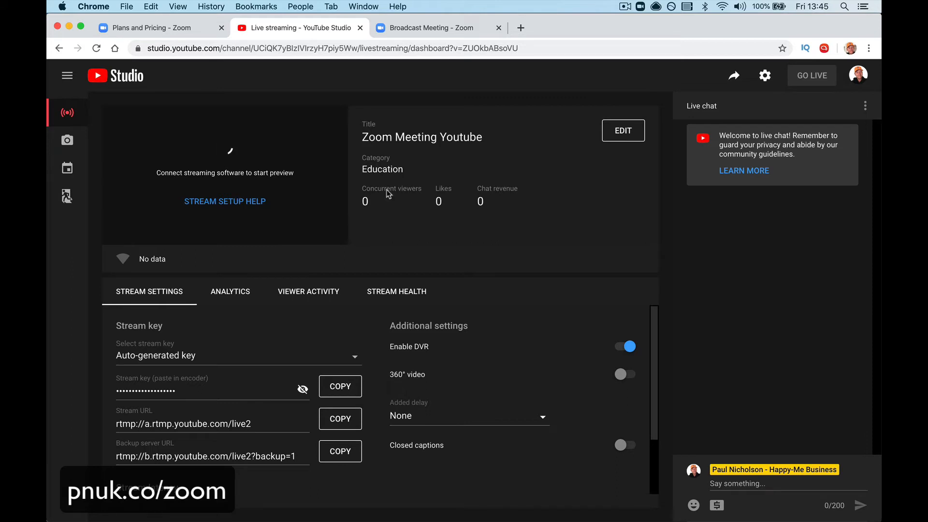
click(732, 77)
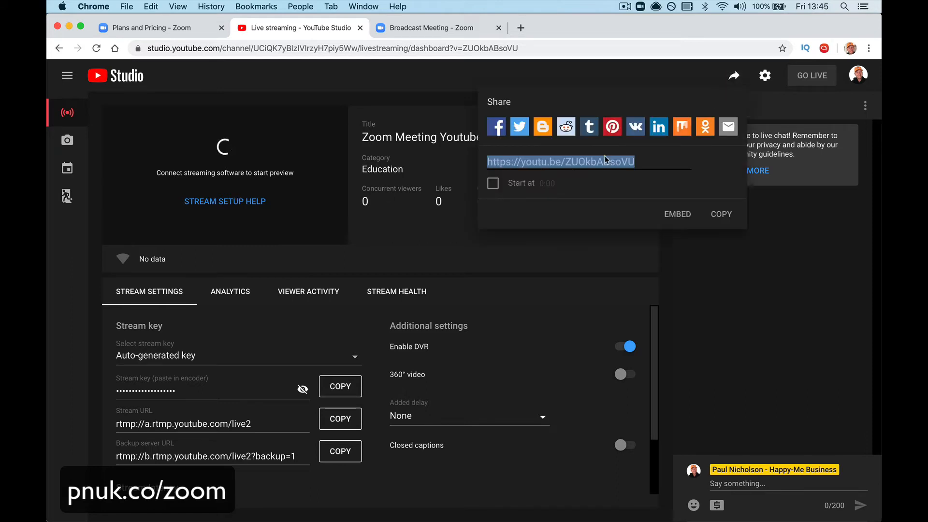
right_click(583, 166)
click(602, 184)
click(447, 29)
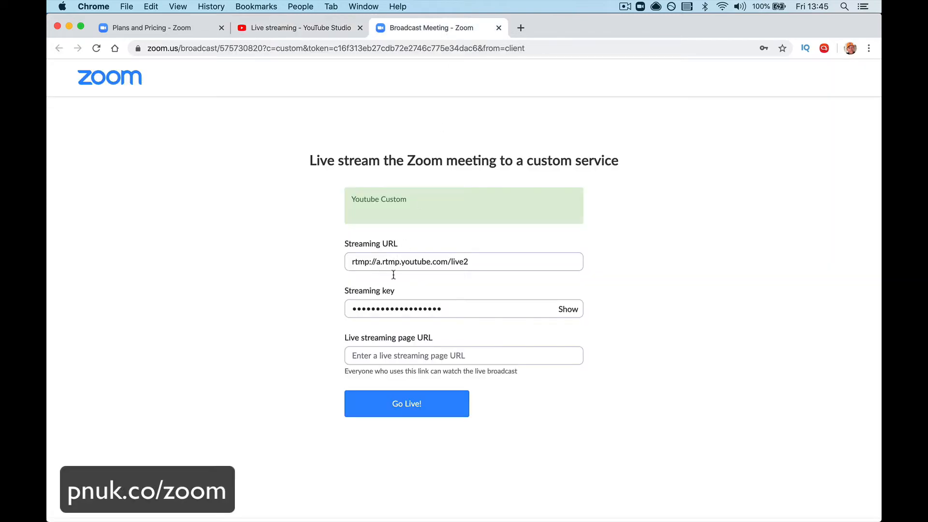
click(375, 356)
key(super+v)
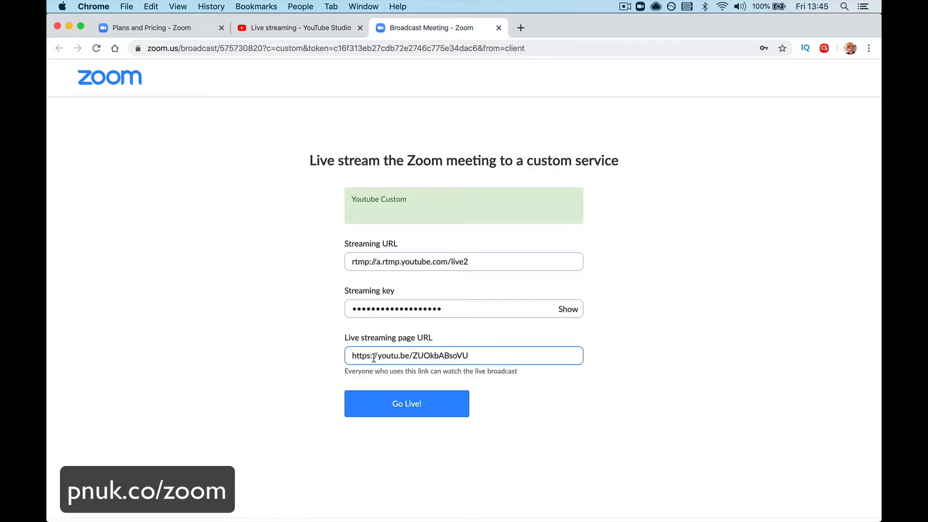
Start the custom live broadcast from Zoom and dismiss the browser's offer to update the saved password.
click(300, 29)
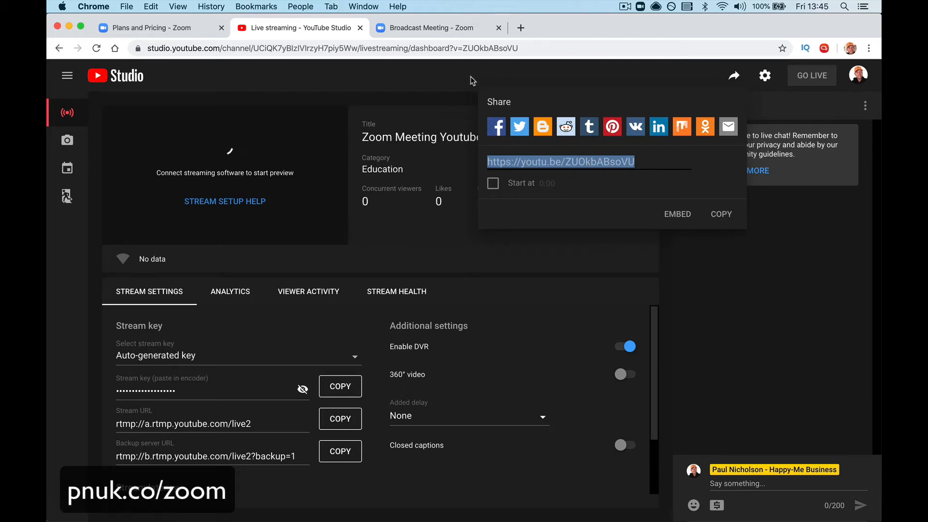
click(454, 32)
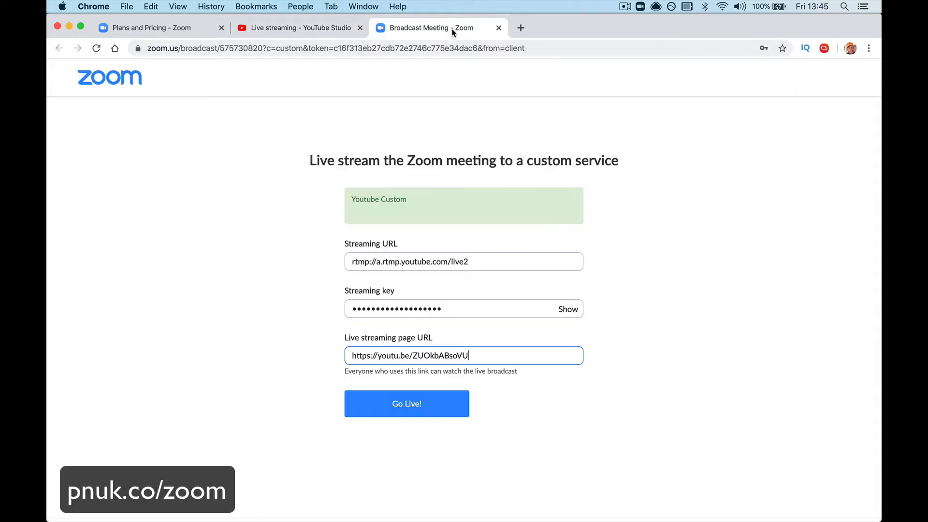
click(426, 403)
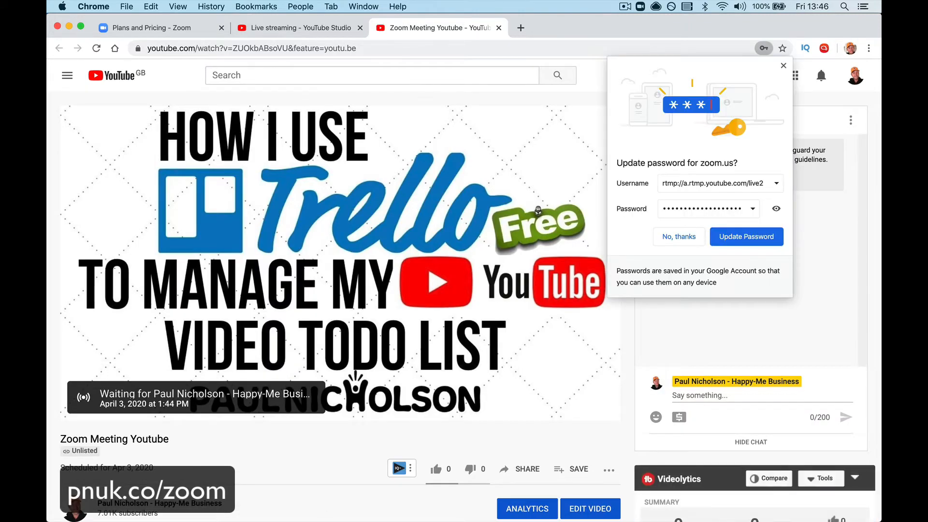
click(781, 65)
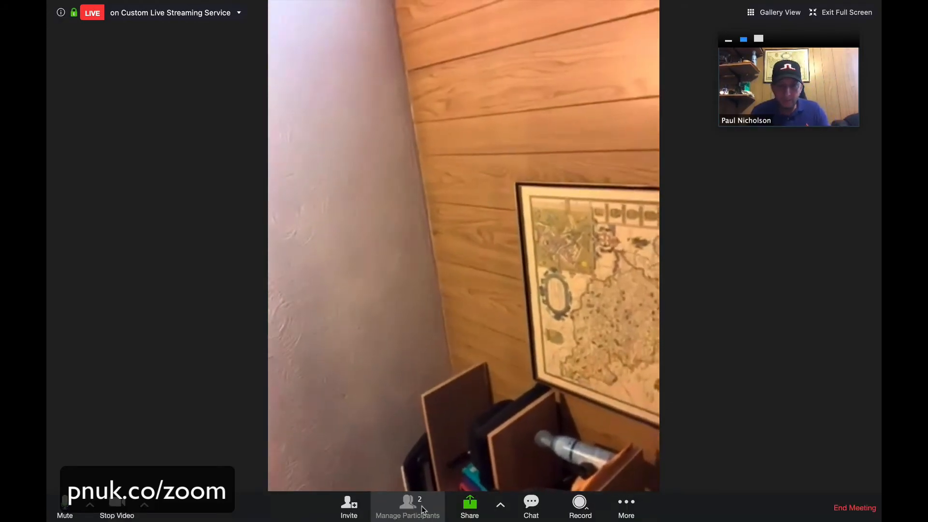
Mute the phone participant in the Zoom meeting and switch to Gallery View with the participant list closed.
click(408, 505)
click(515, 126)
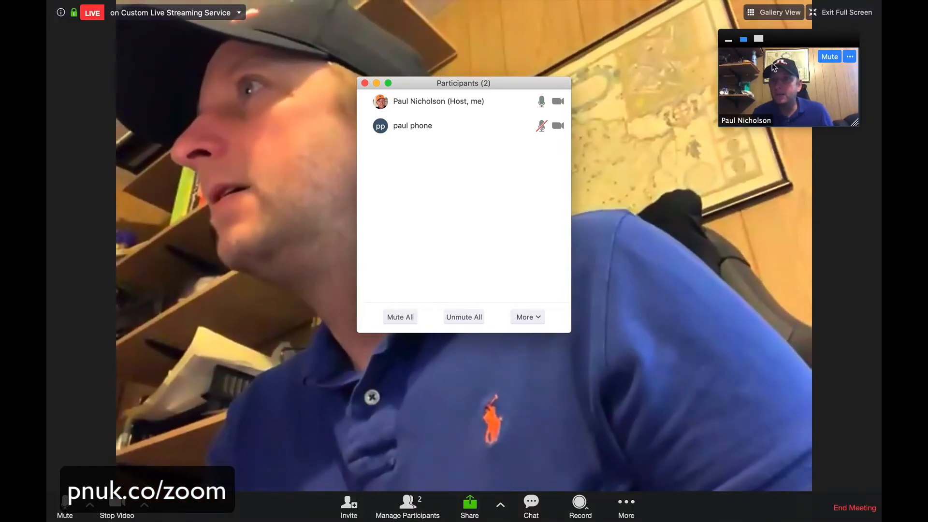
click(772, 13)
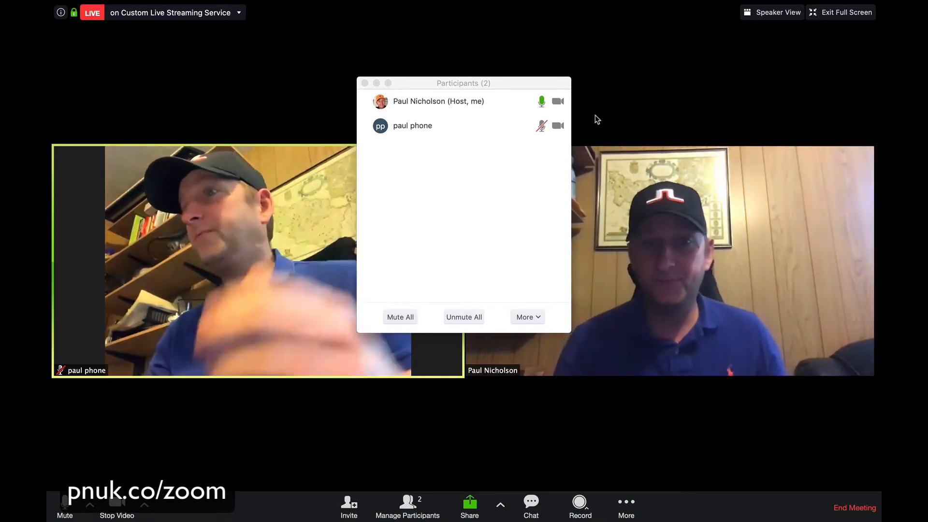
click(365, 83)
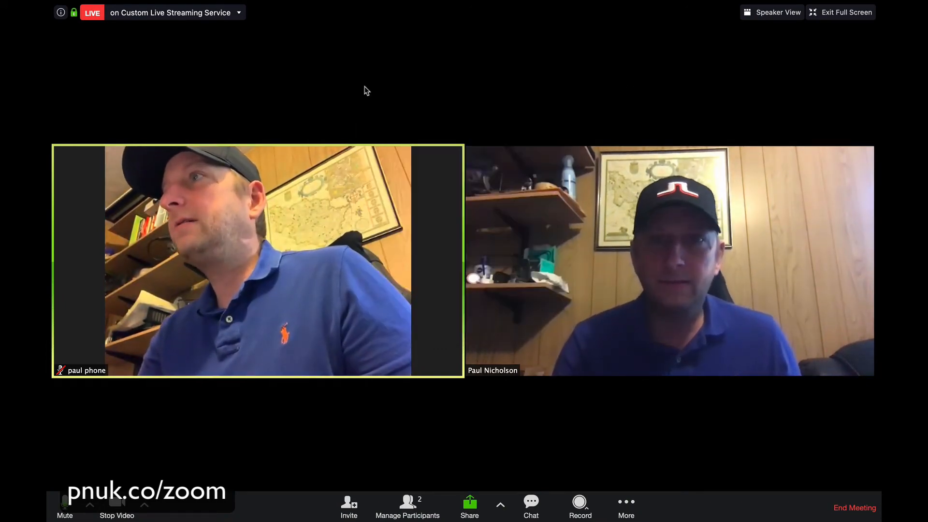